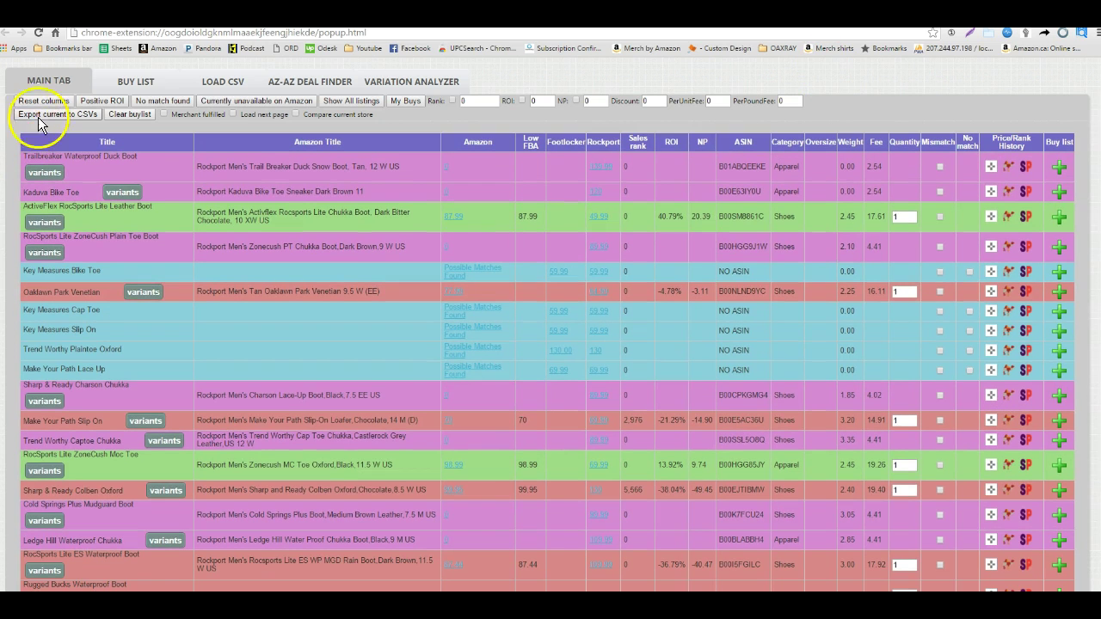
Filter the Rockport product listings to show only those with a positive ROI.
click(90, 100)
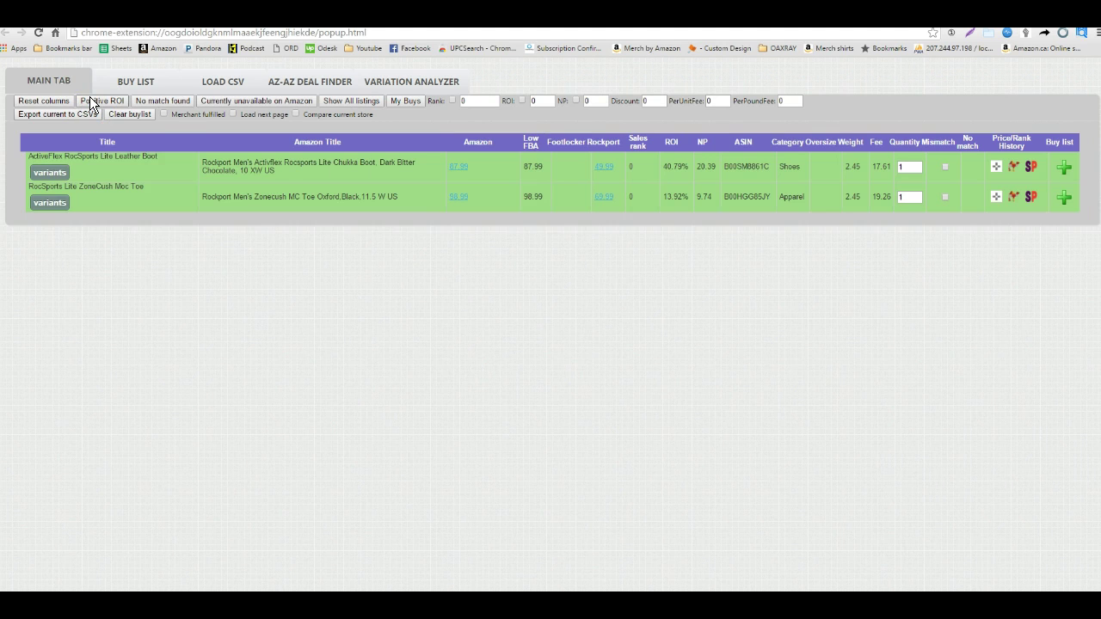
mouse_move(601, 172)
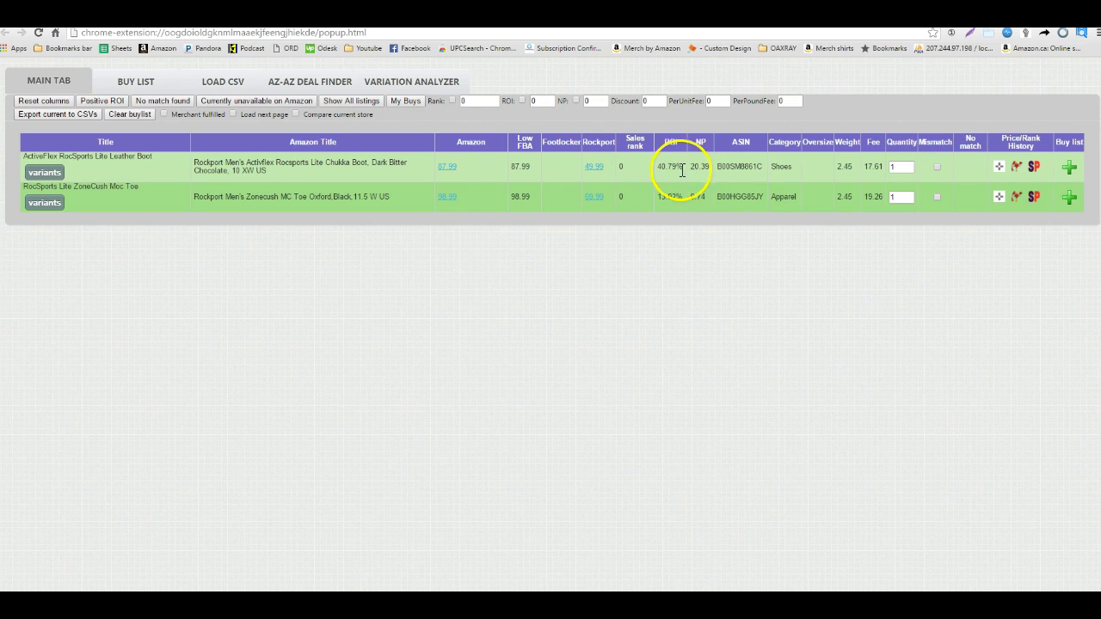
mouse_move(128, 172)
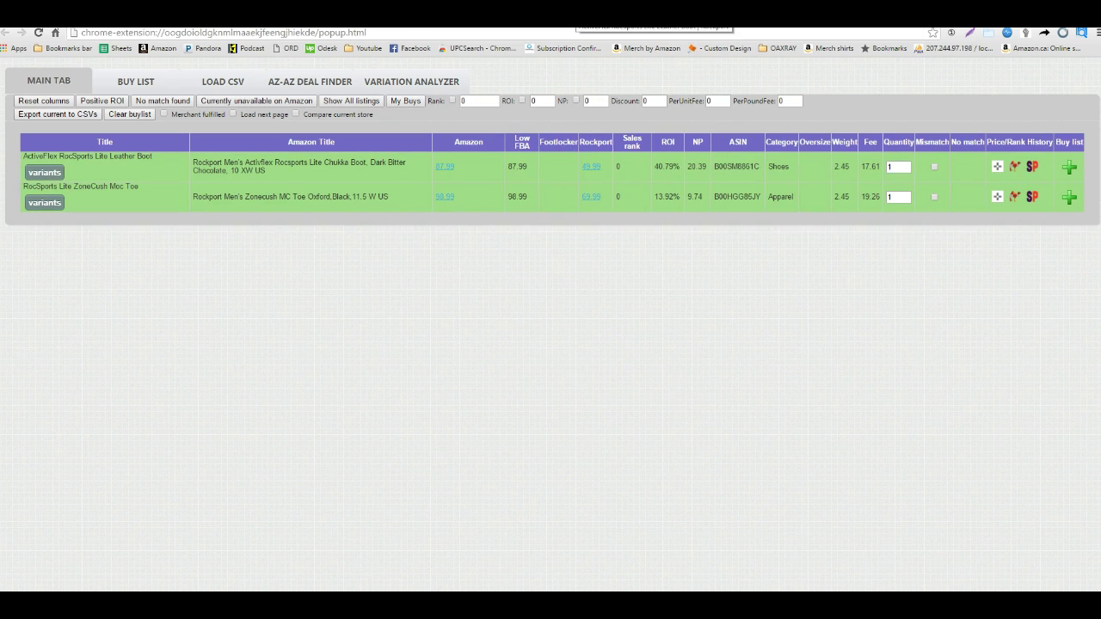
Check the ActiveFlex RocSports Lite Leather Boot's price, promo code and options on the Rockport product page, and return to the listings.
key(ctrl+Tab)
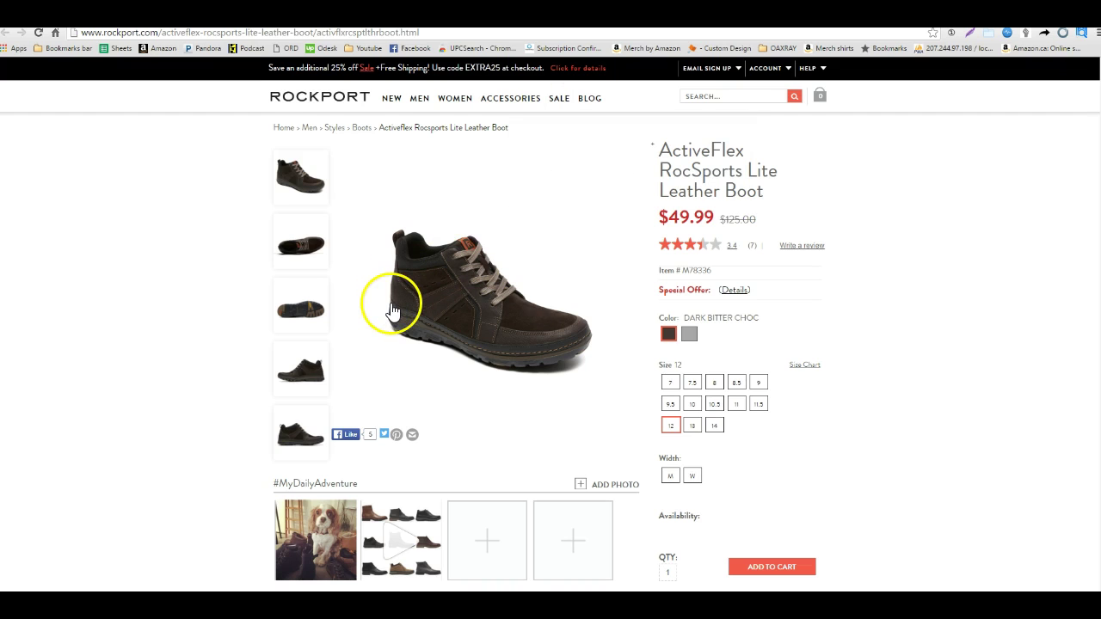
click(690, 343)
key(ctrl+Tab)
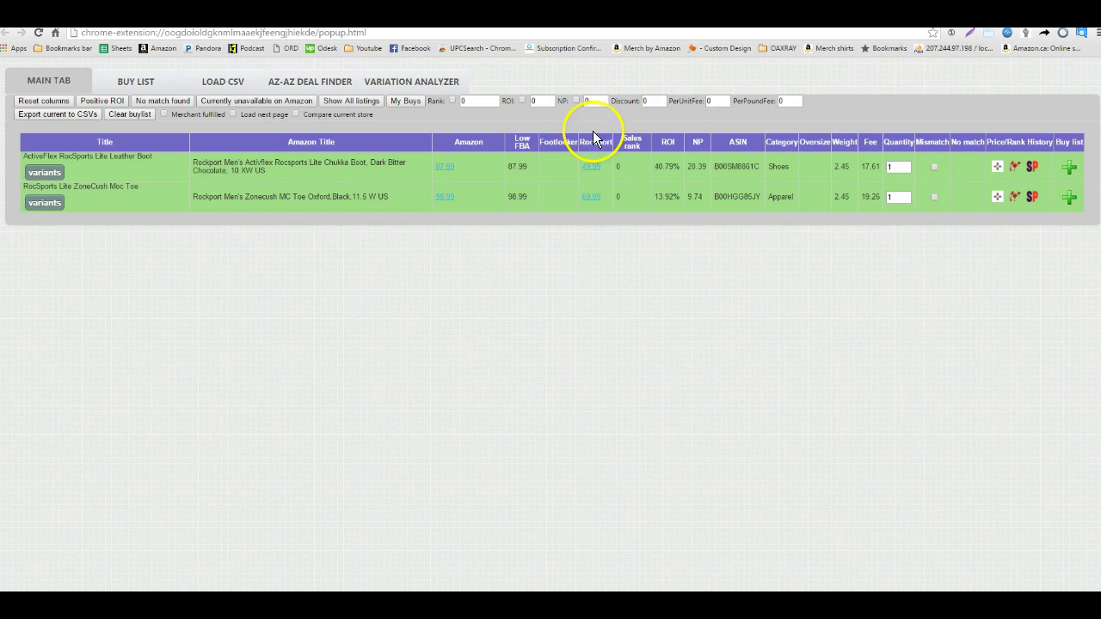
Apply a discount of 25 to the filtered listings.
double_click(650, 102)
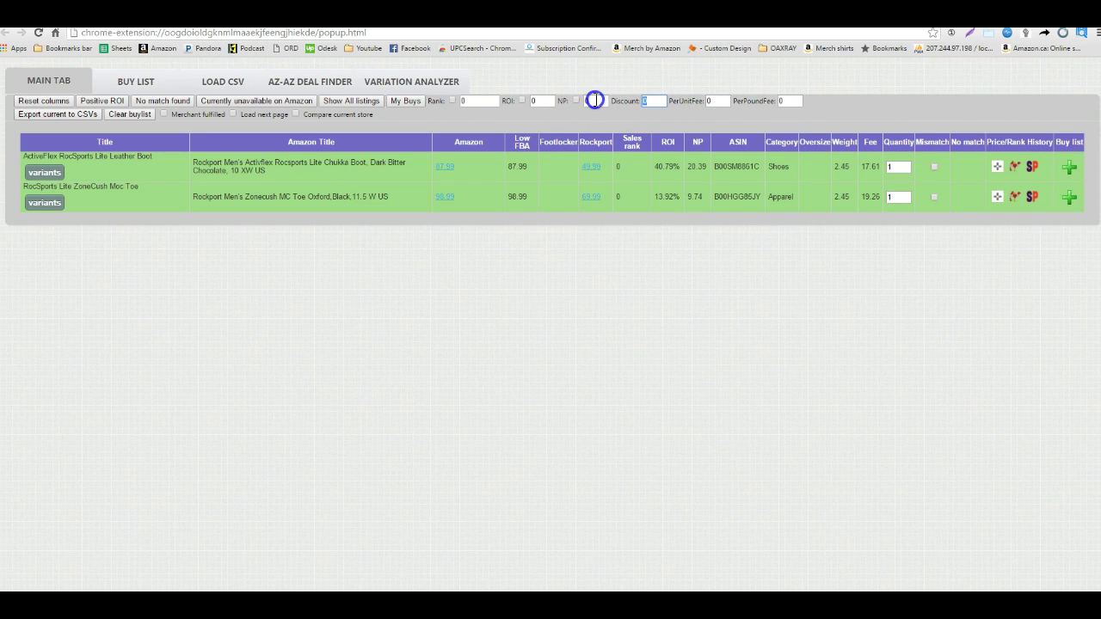
text(25)
click(695, 169)
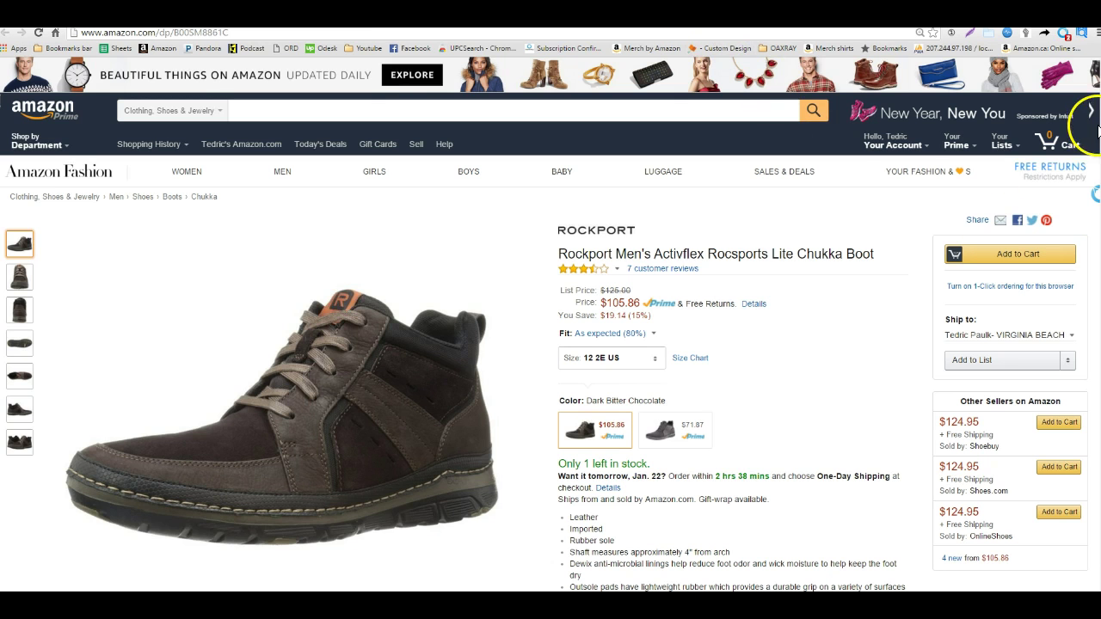
Compare prices by size for the Dark Bitter Chocolate chukka boot on its Amazon page, keeping size 12 2E US selected.
scroll(1098, 129, down, 2)
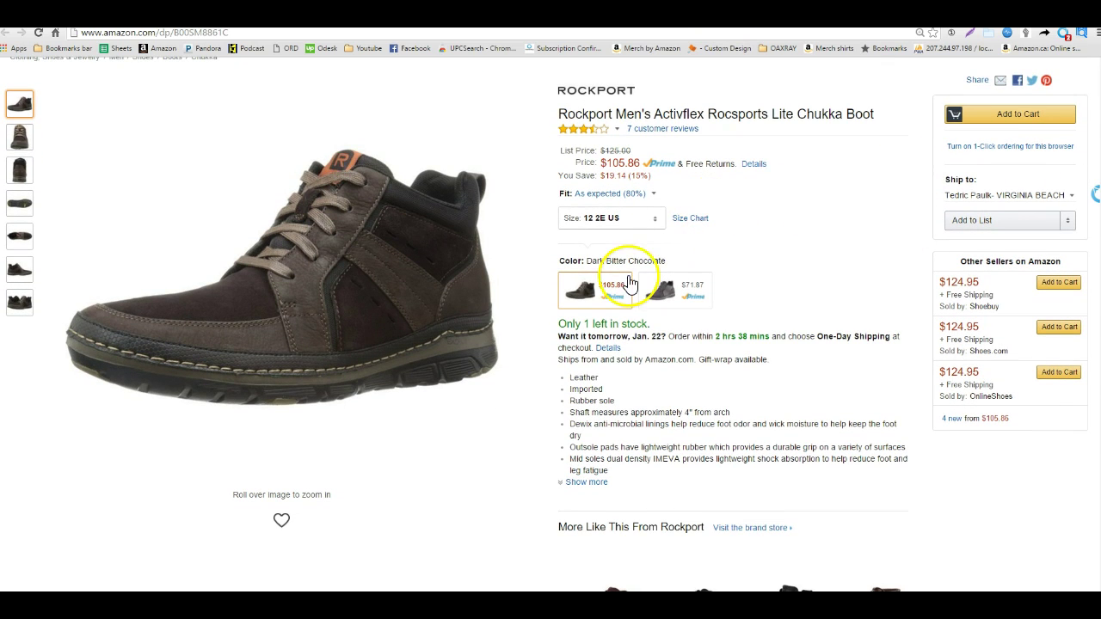
click(615, 220)
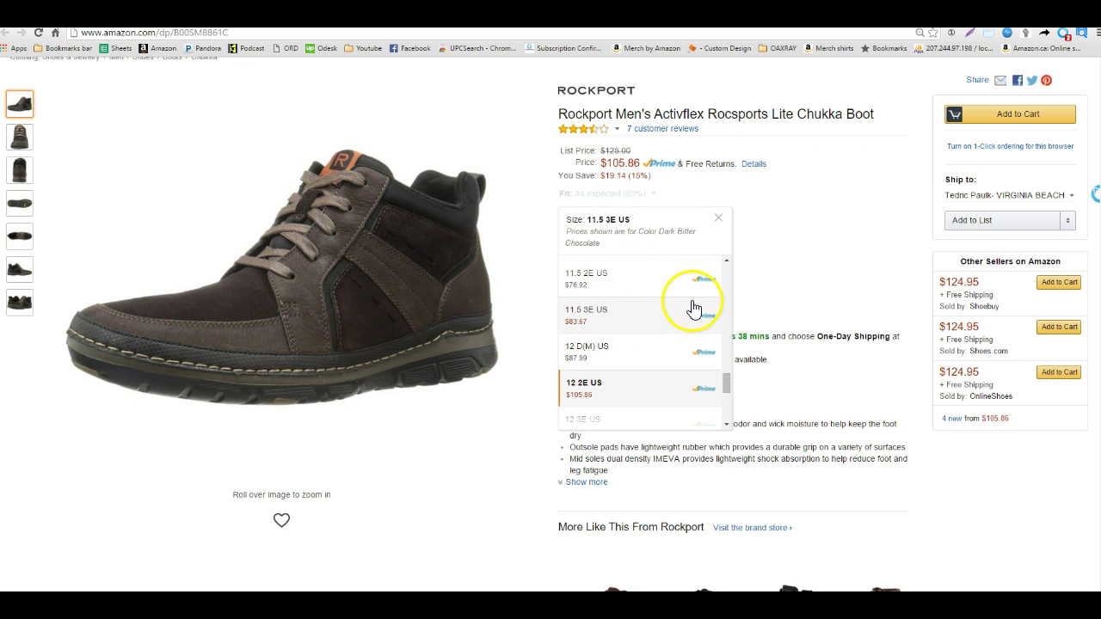
click(728, 388)
drag(730, 392, 688, 388)
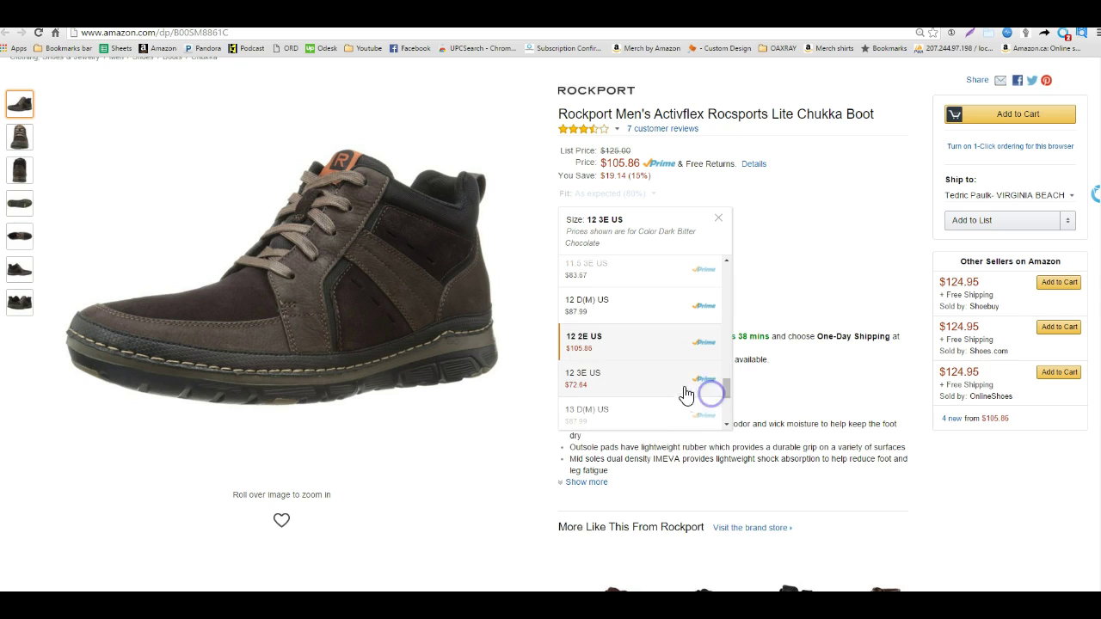
click(593, 348)
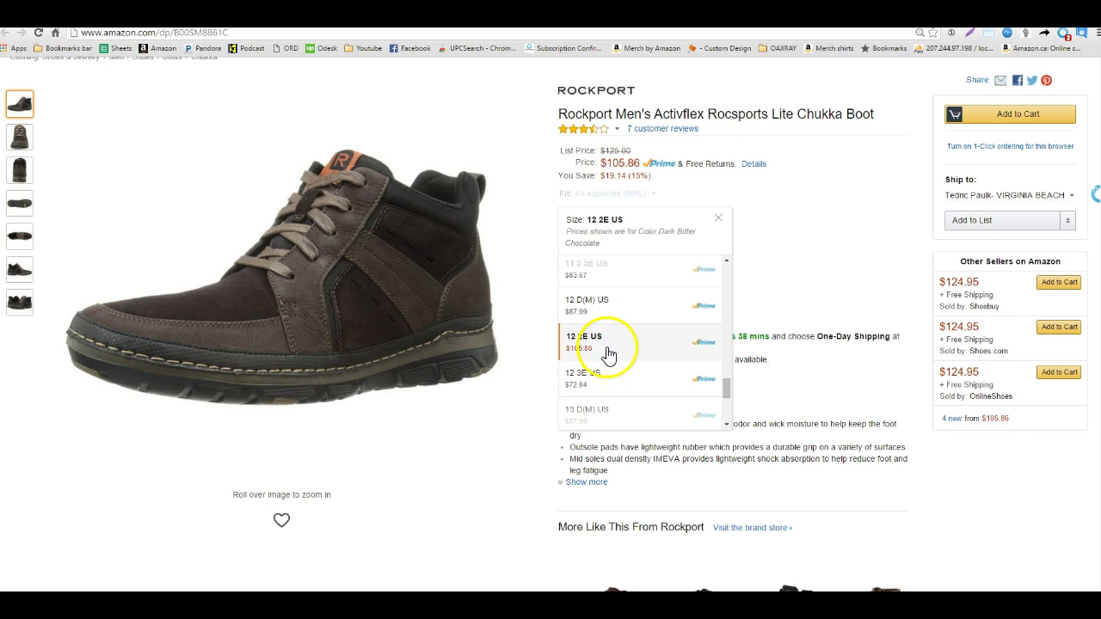
click(607, 351)
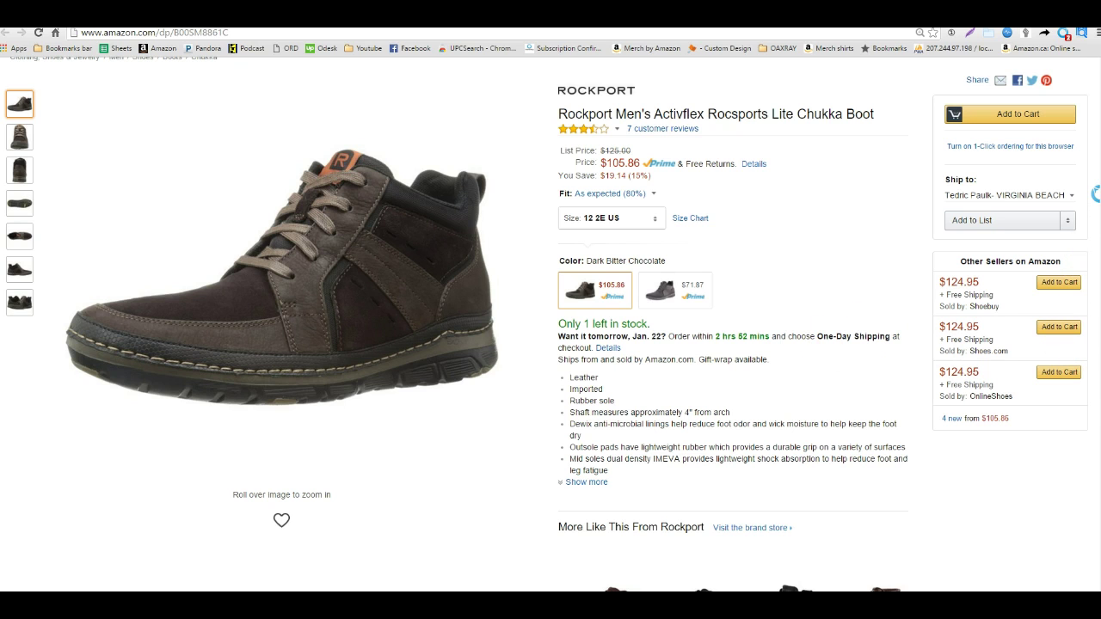
Examine the Amazon boot listing's best sellers rank, average rating and customer reviews.
scroll(1096, 194, down, 15)
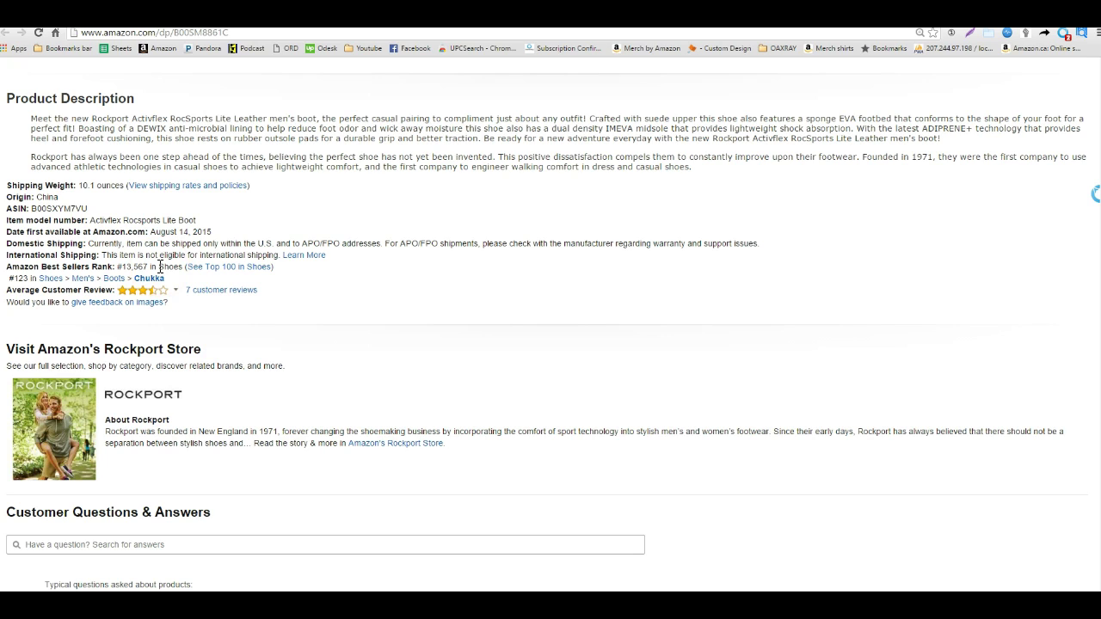
click(124, 266)
click(125, 292)
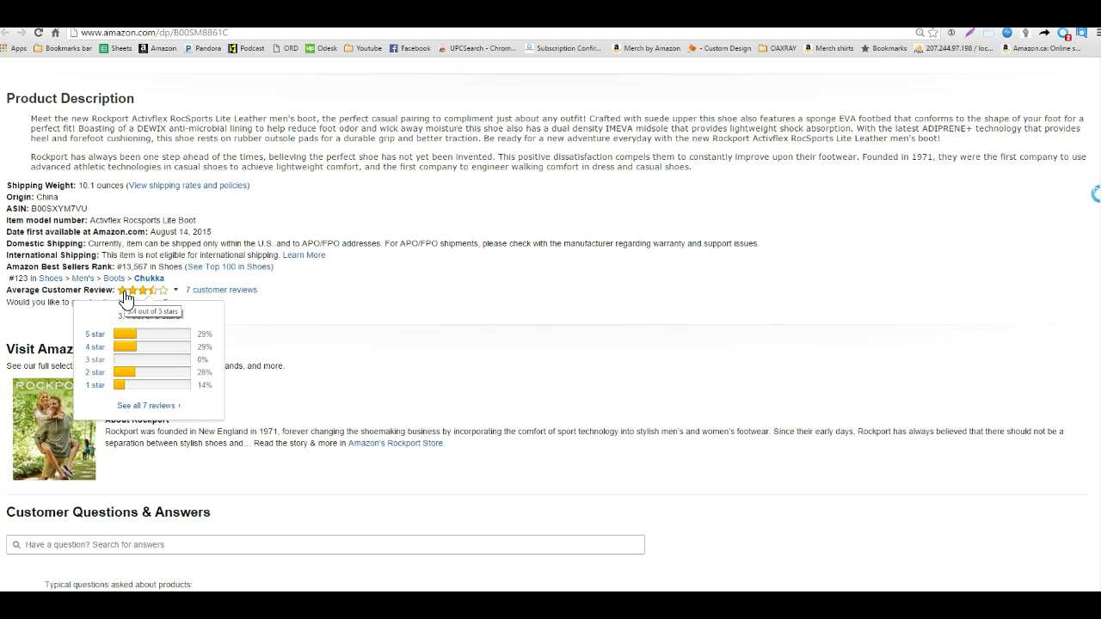
click(136, 295)
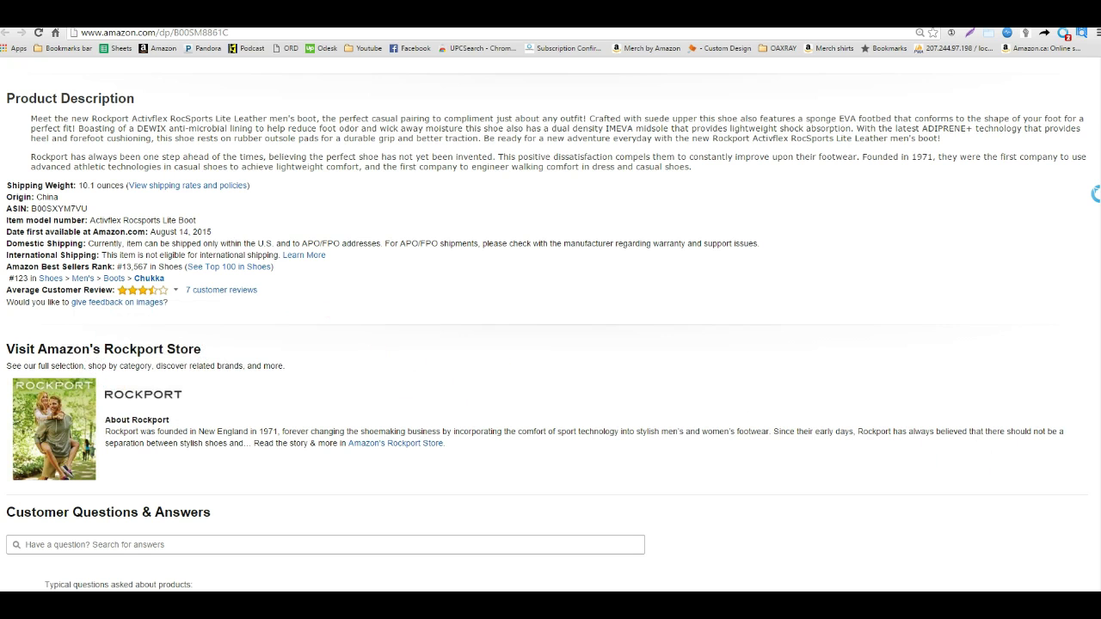
scroll(550, 327, down, 5)
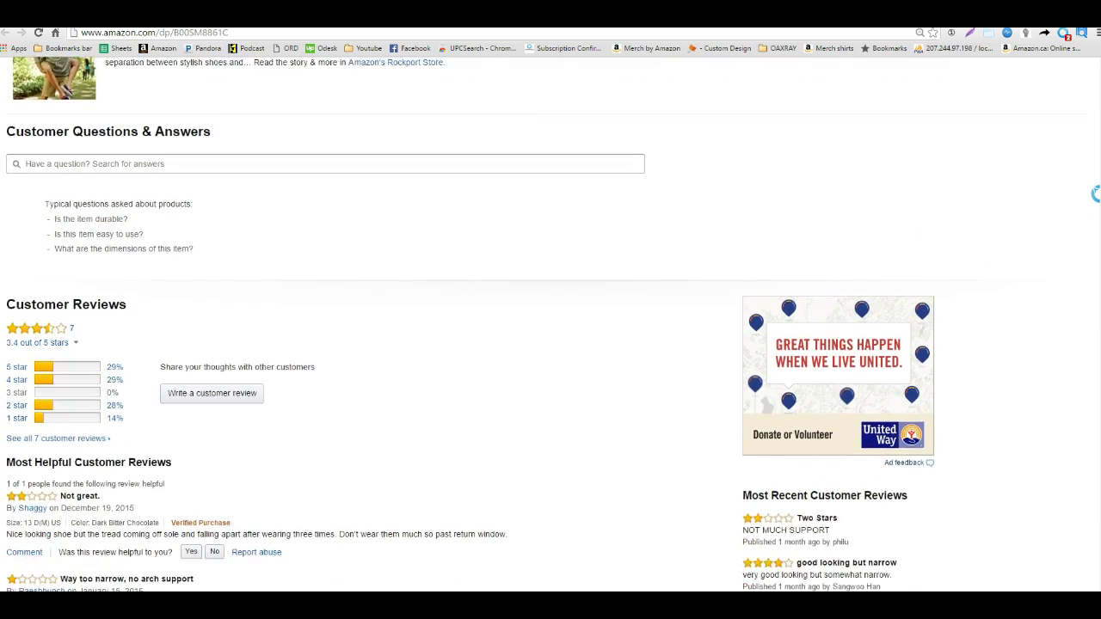
scroll(761, 316, down, 1)
scroll(762, 315, up, 2)
scroll(1096, 194, up, 6)
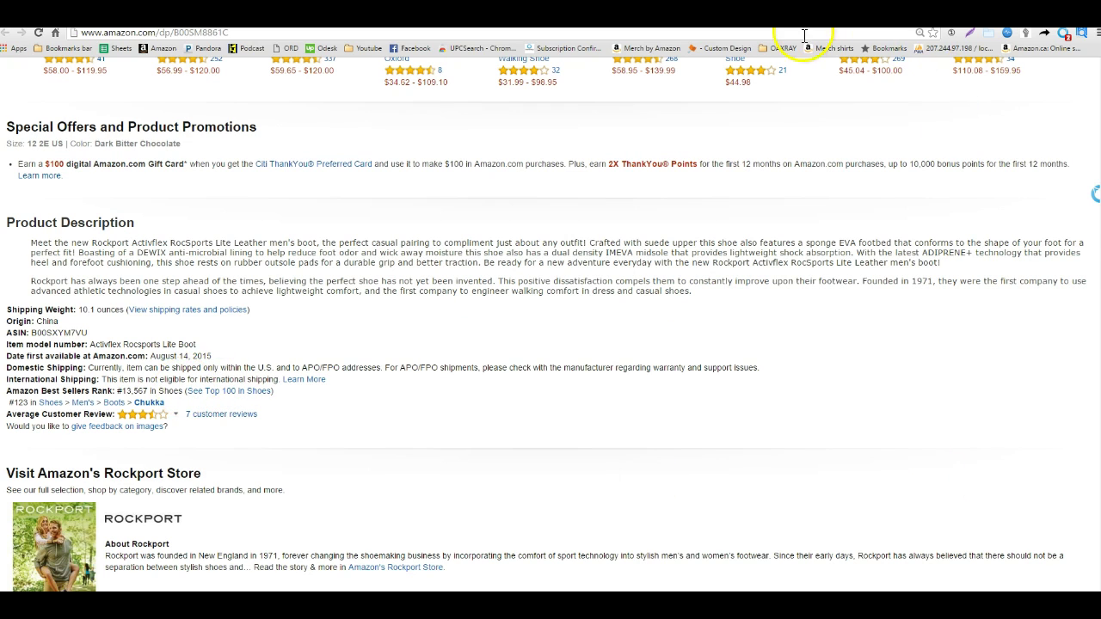
Switch to the Fulfillment by Amazon Revenue Calculator and set the boot's Amazon Fulfillment item price to 105.99.
key(ctrl+Tab)
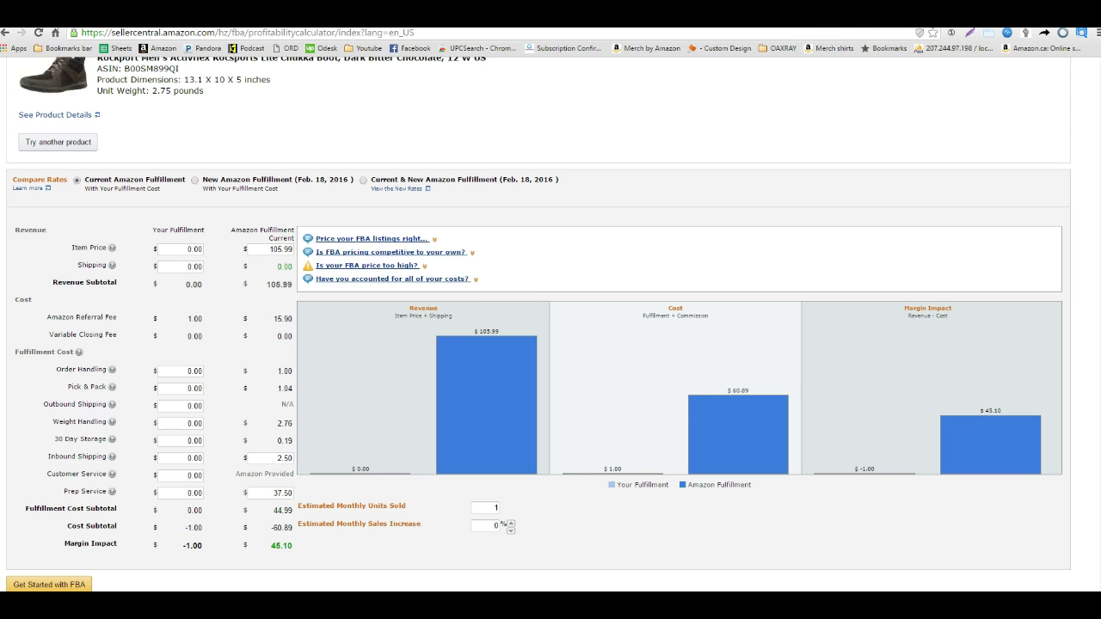
scroll(550, 344, up, 3)
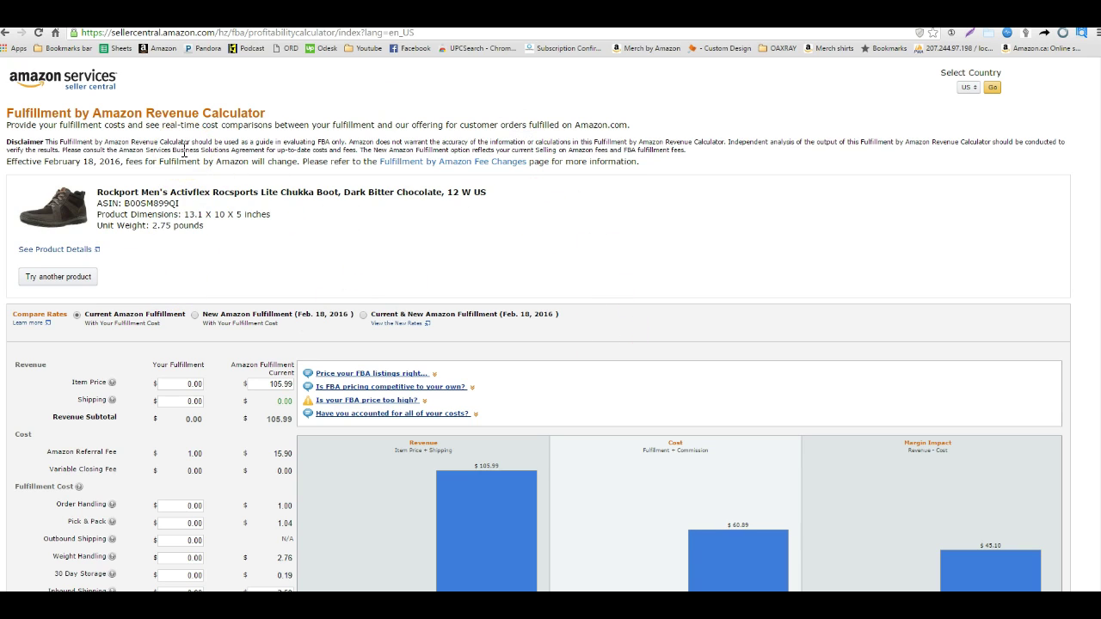
click(270, 389)
text(105.99)
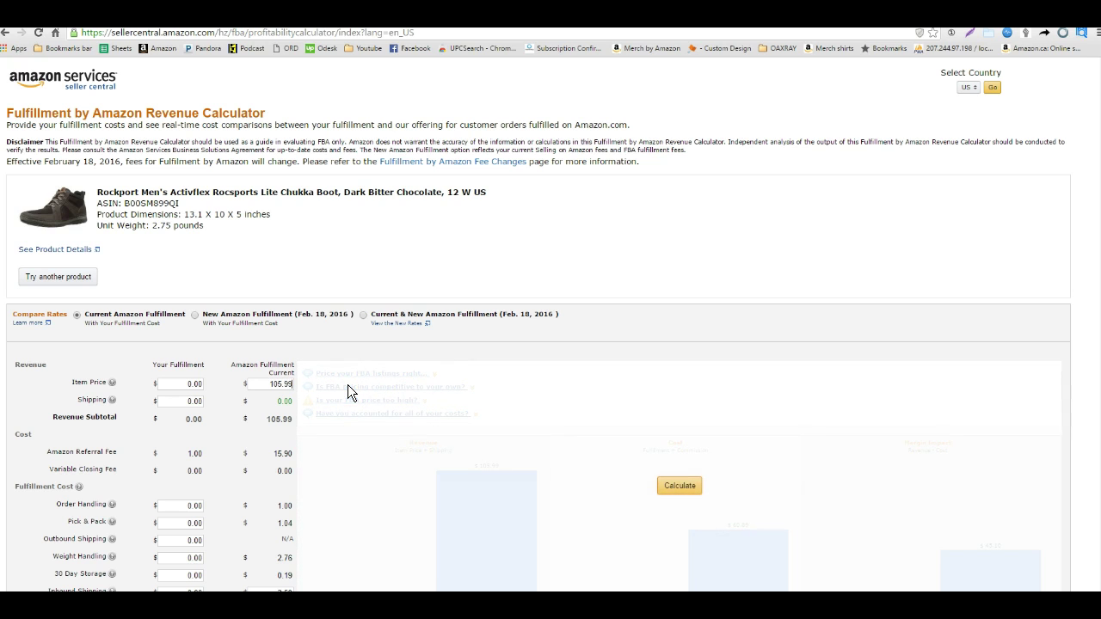
scroll(350, 341, down, 2)
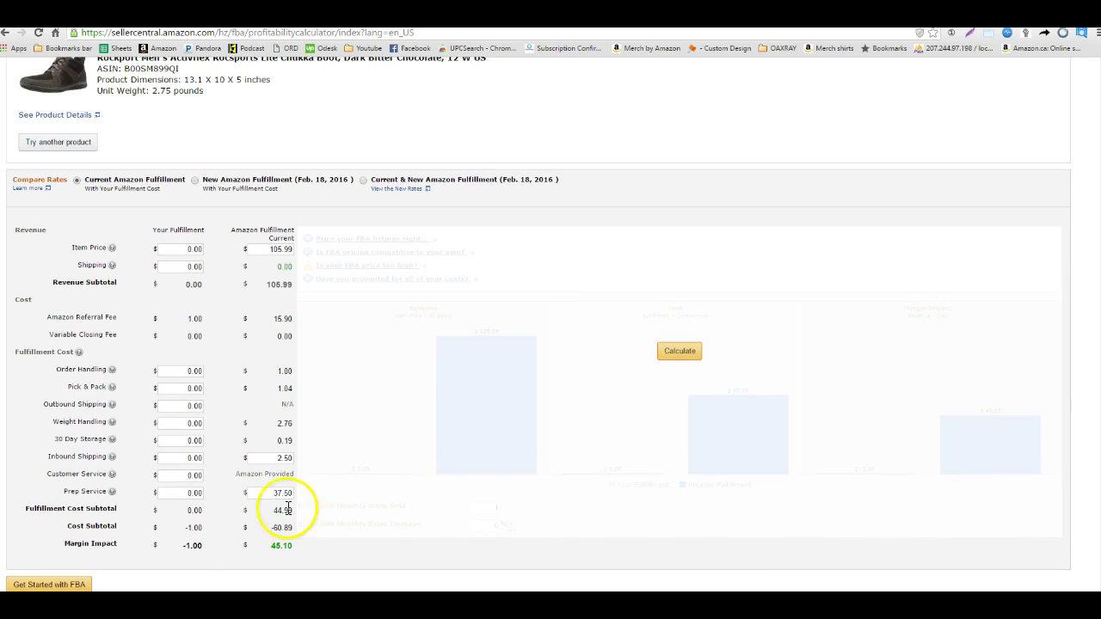
Check the boot's Amazon Fulfillment inbound shipping and prep service costs and recalculate its margin.
drag(265, 454, 349, 450)
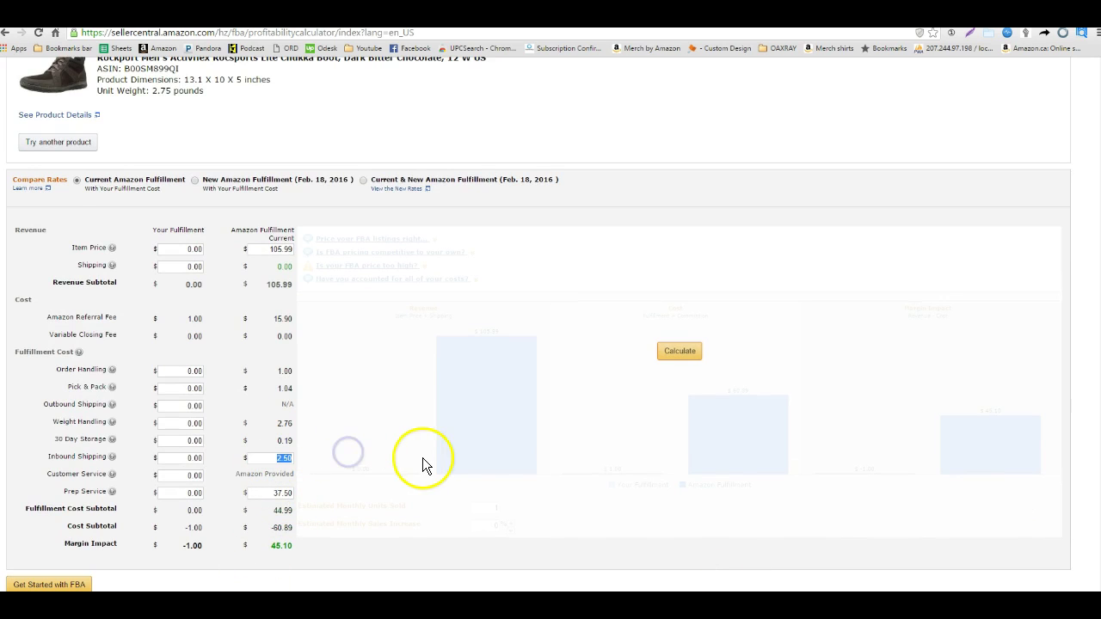
click(276, 457)
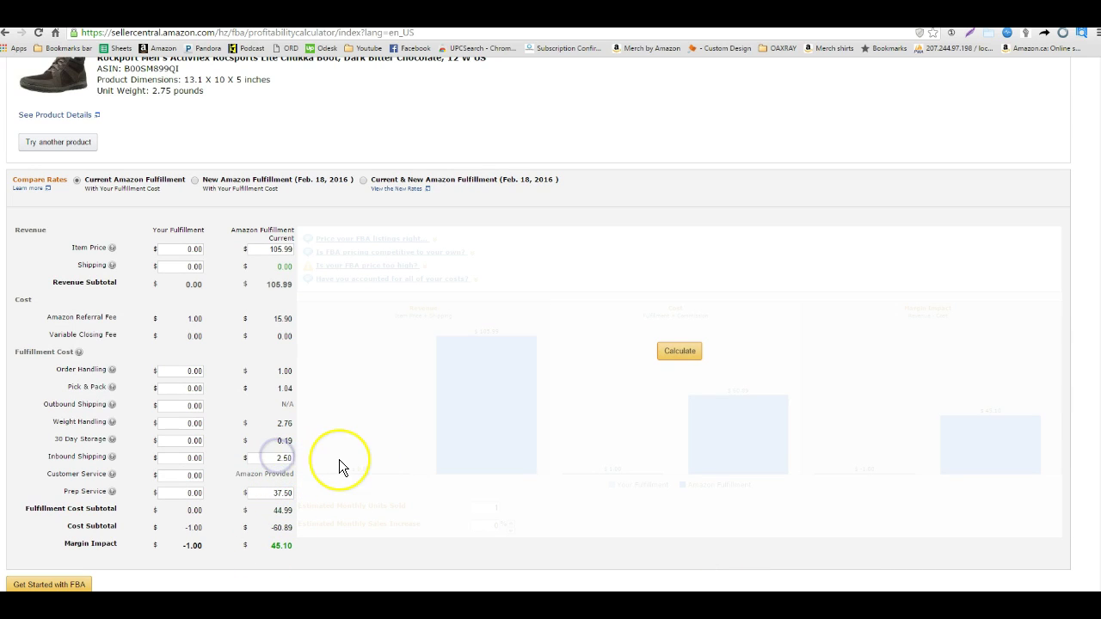
click(266, 488)
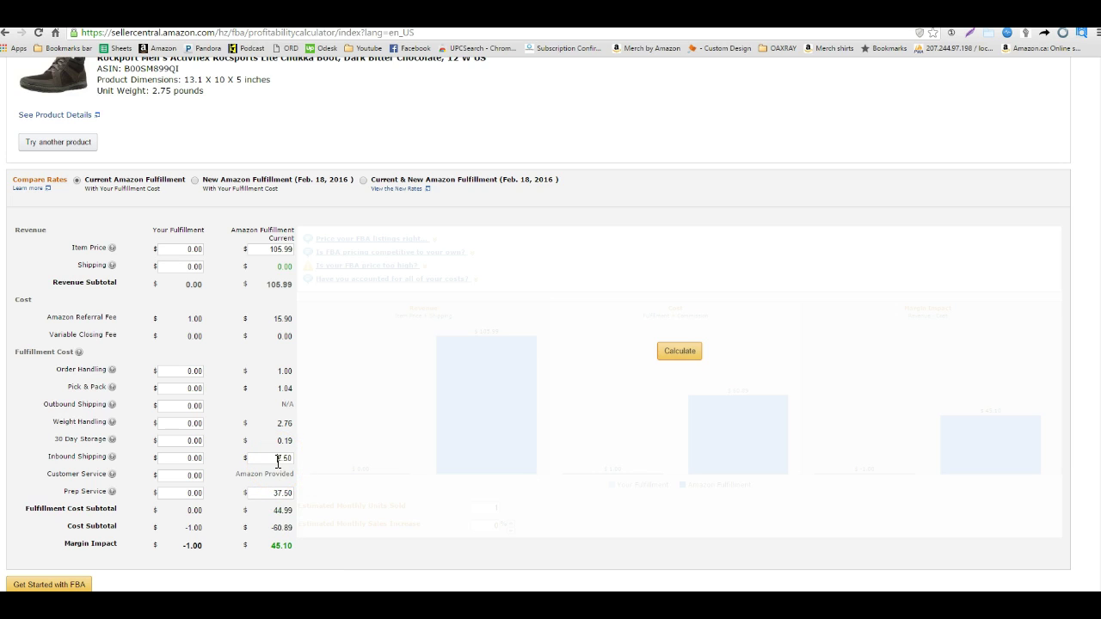
drag(272, 492, 302, 504)
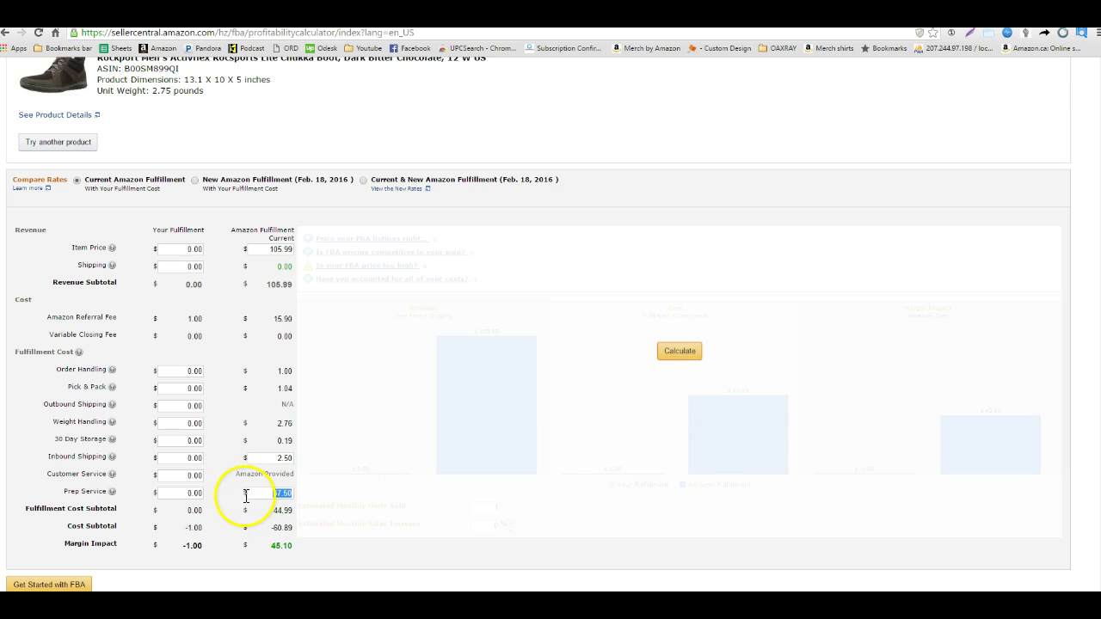
drag(251, 494, 312, 499)
click(666, 357)
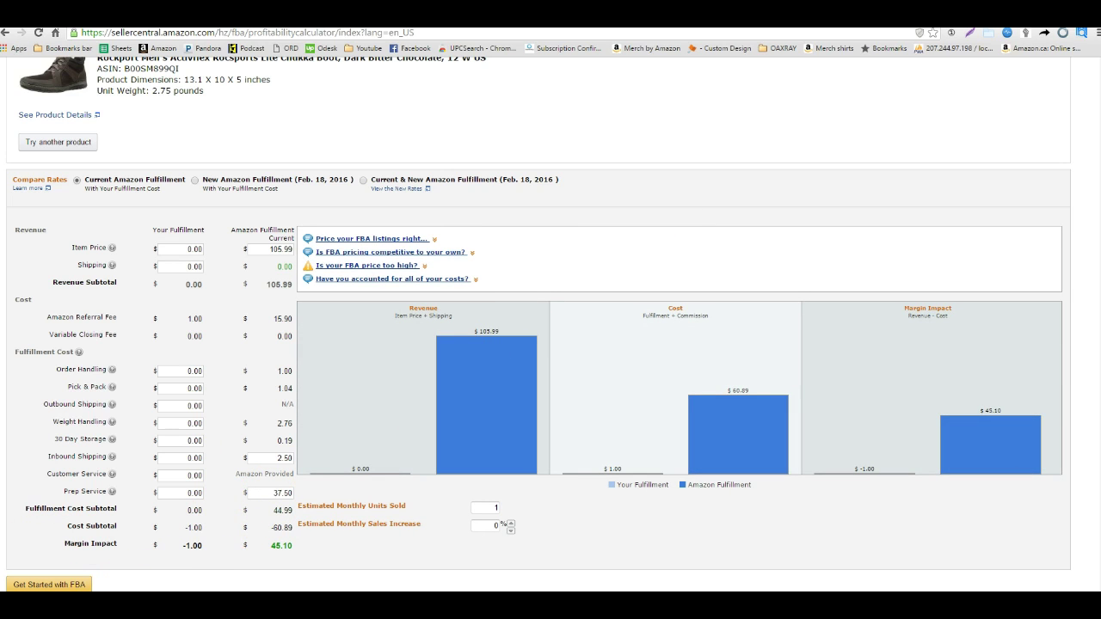
double_click(268, 494)
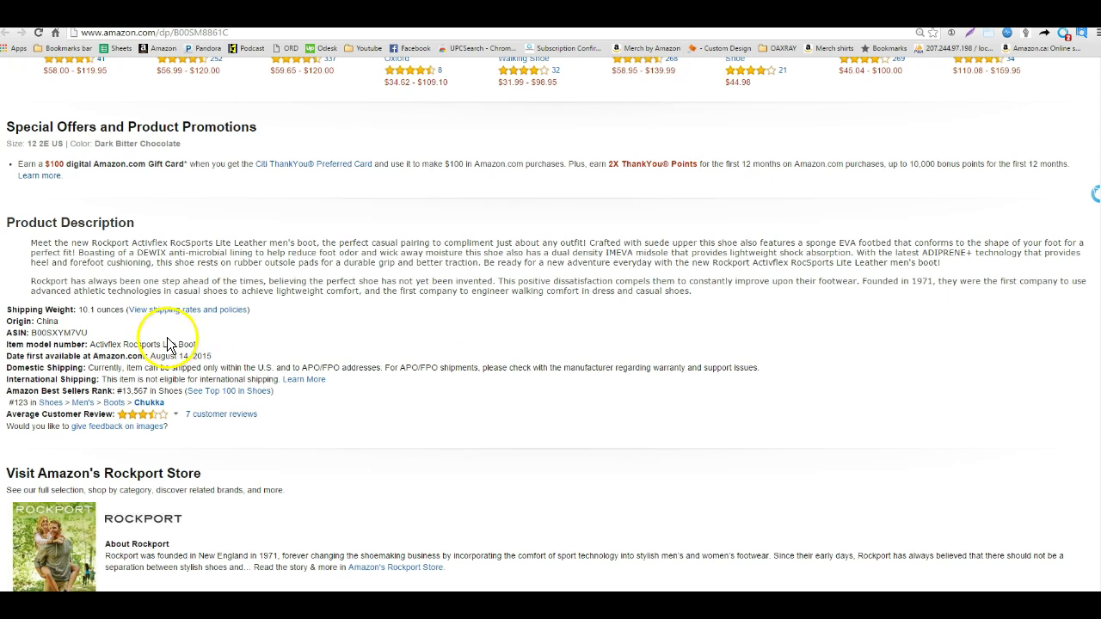
Return to the boot's Amazon listing and review its price, selected size, stock and other sellers.
scroll(311, 351, up, 15)
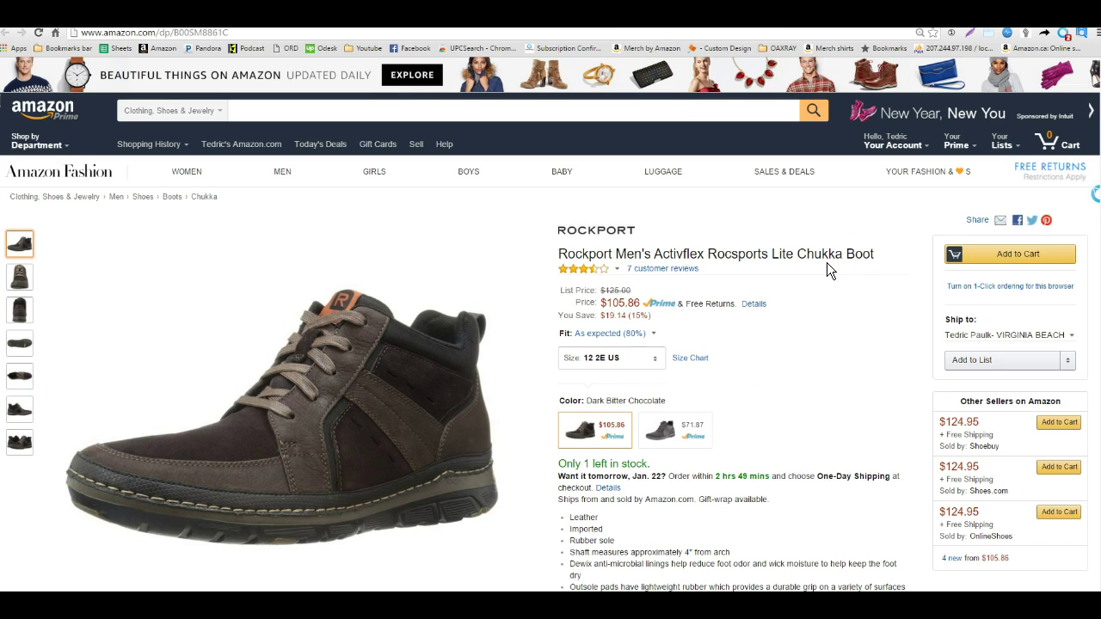
scroll(551, 323, down, 3)
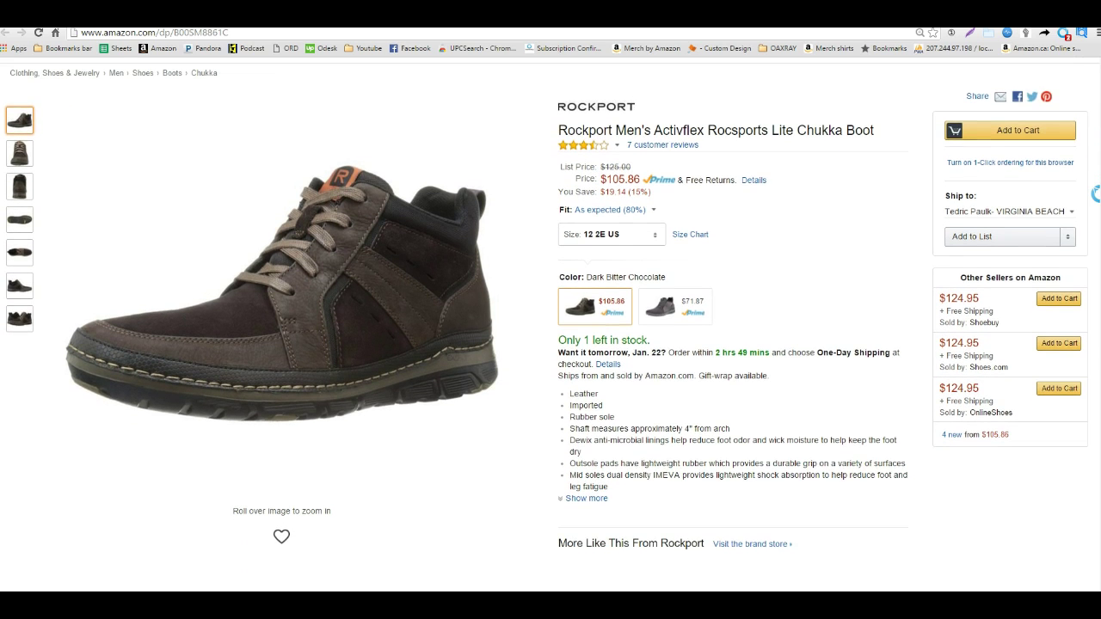
scroll(551, 319, up, 2)
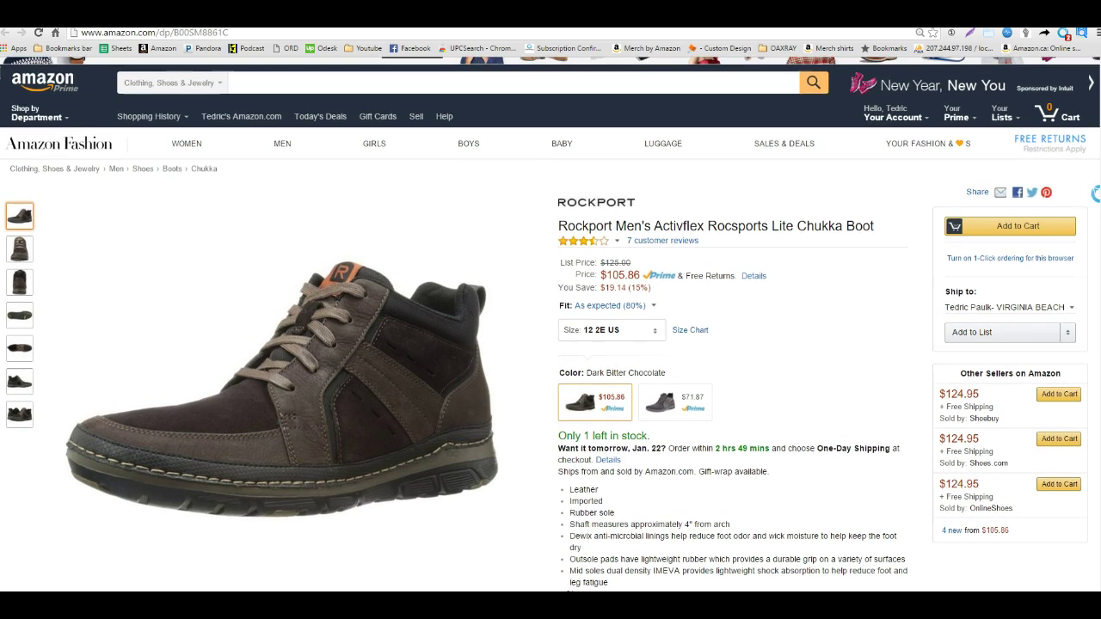
scroll(550, 323, down, 2)
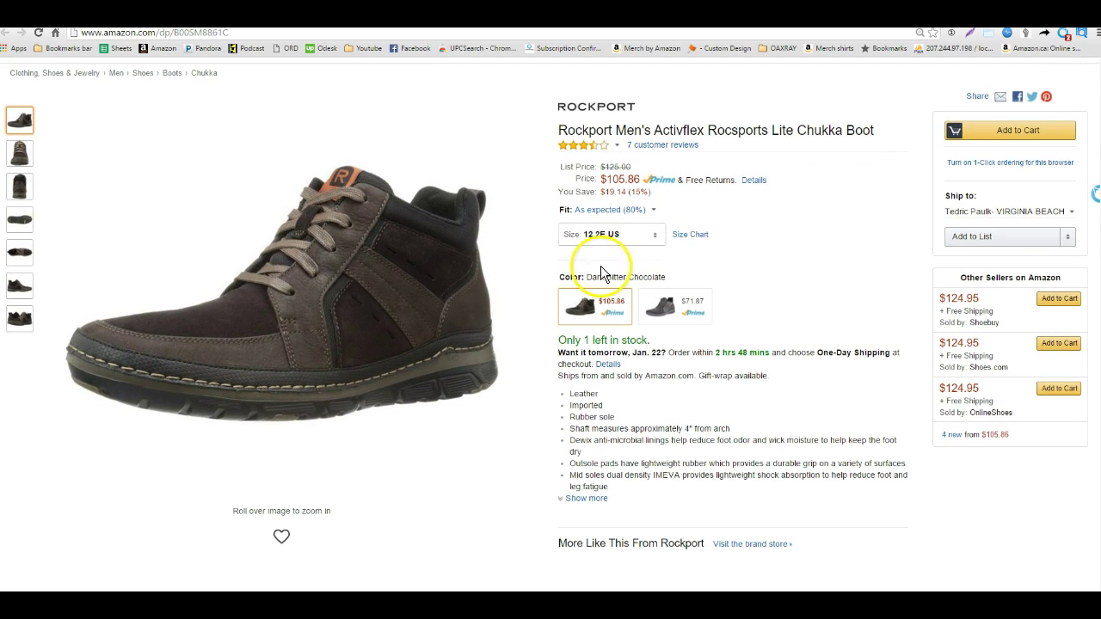